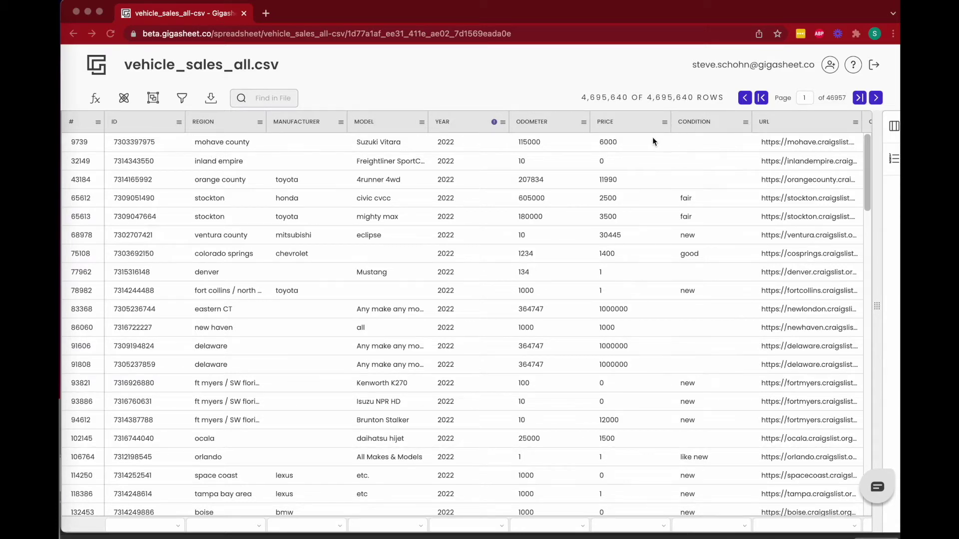
Group the vehicle rows by the REGION column, producing 404 region groups
scroll(646, 169, right, 5)
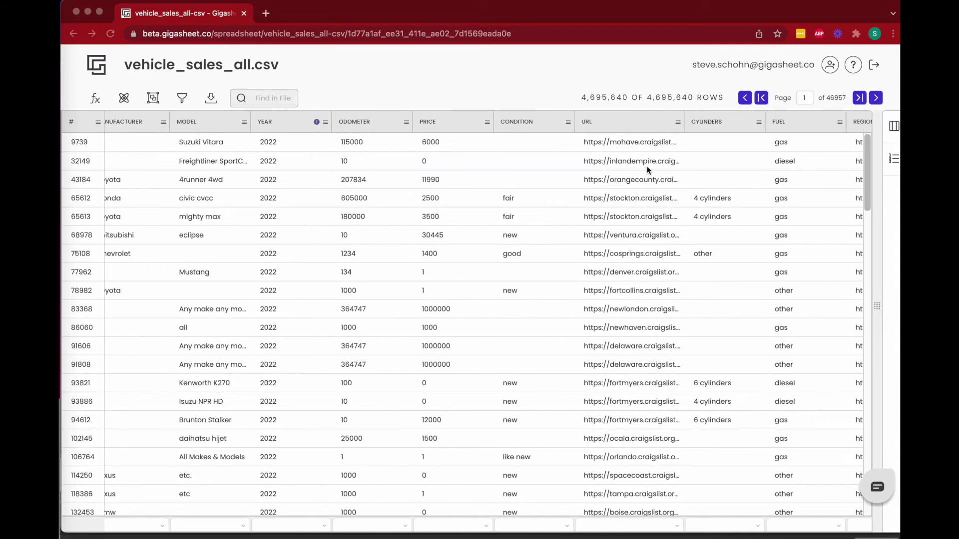
scroll(647, 170, right, 15)
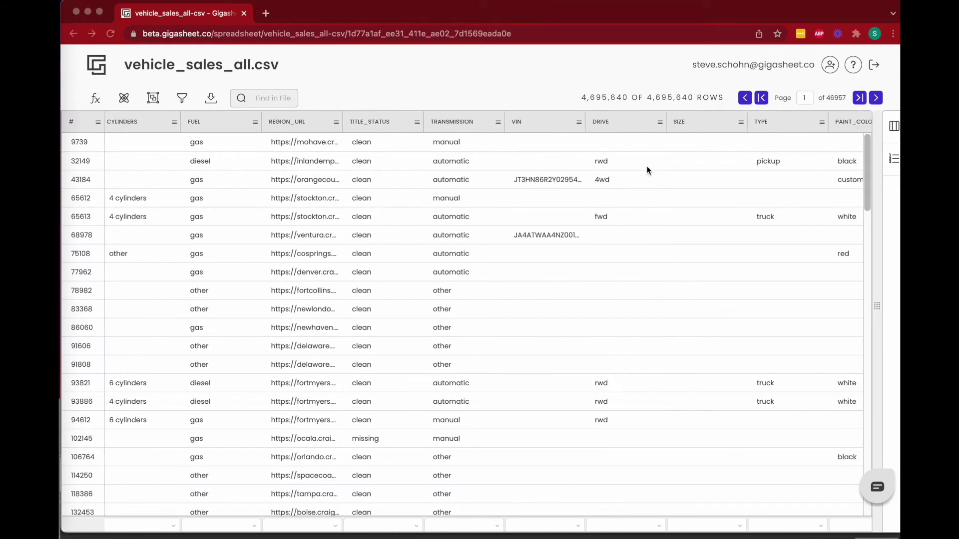
scroll(646, 166, left, 15)
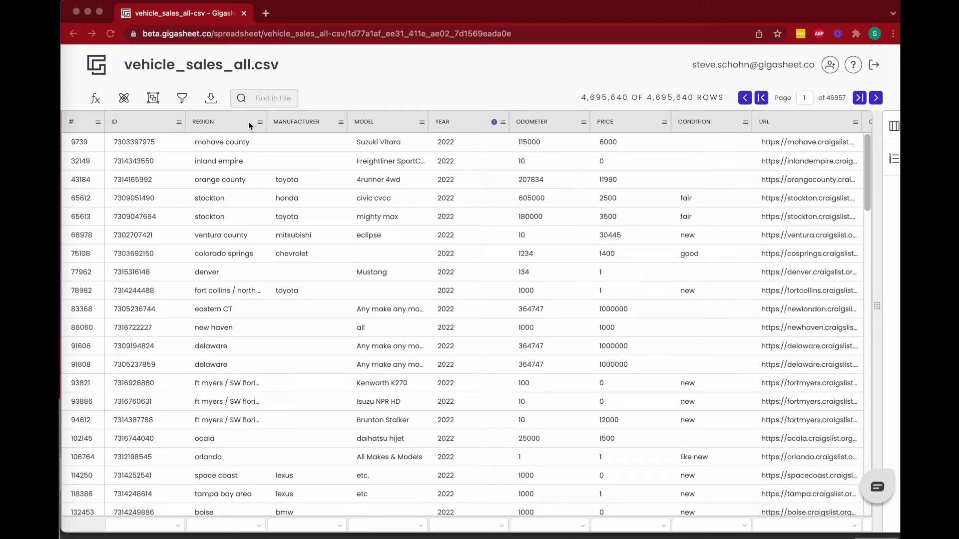
click(249, 124)
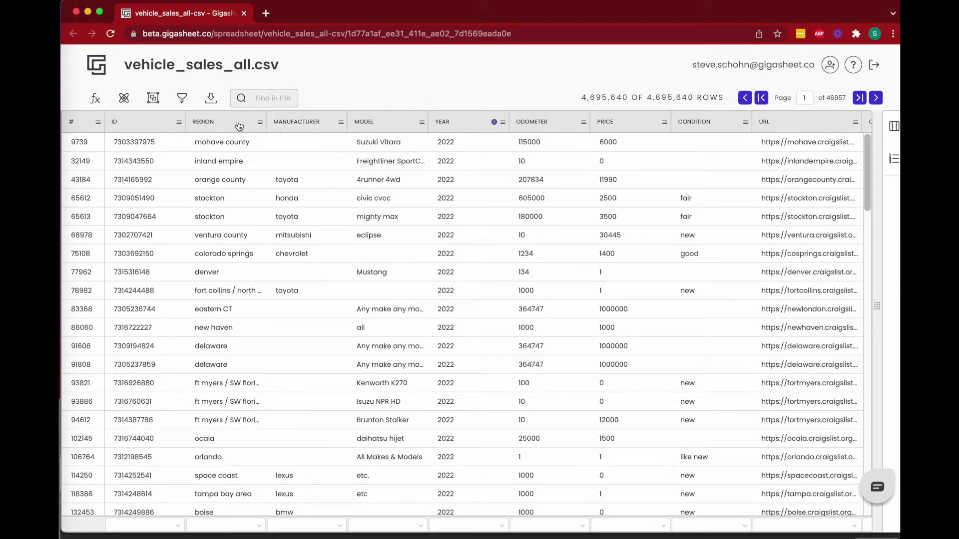
click(240, 126)
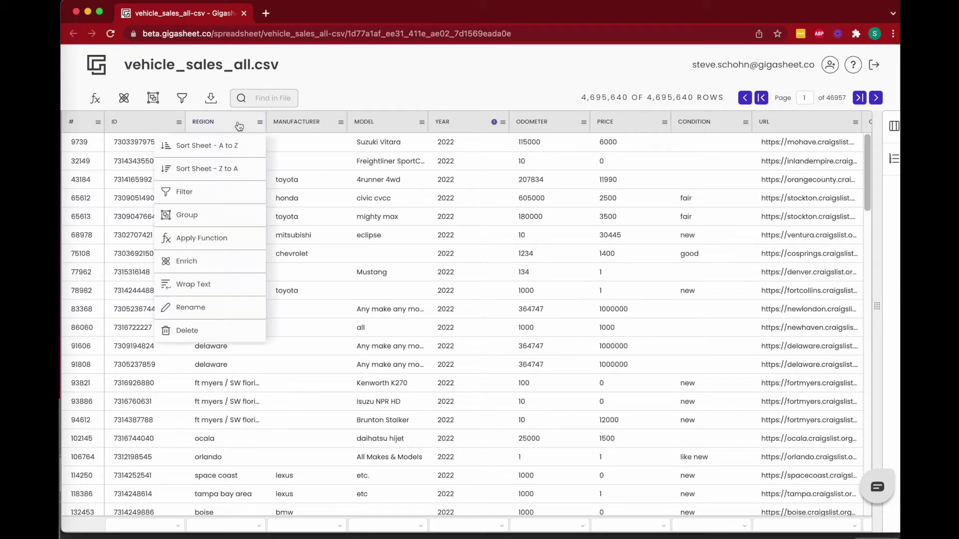
click(223, 214)
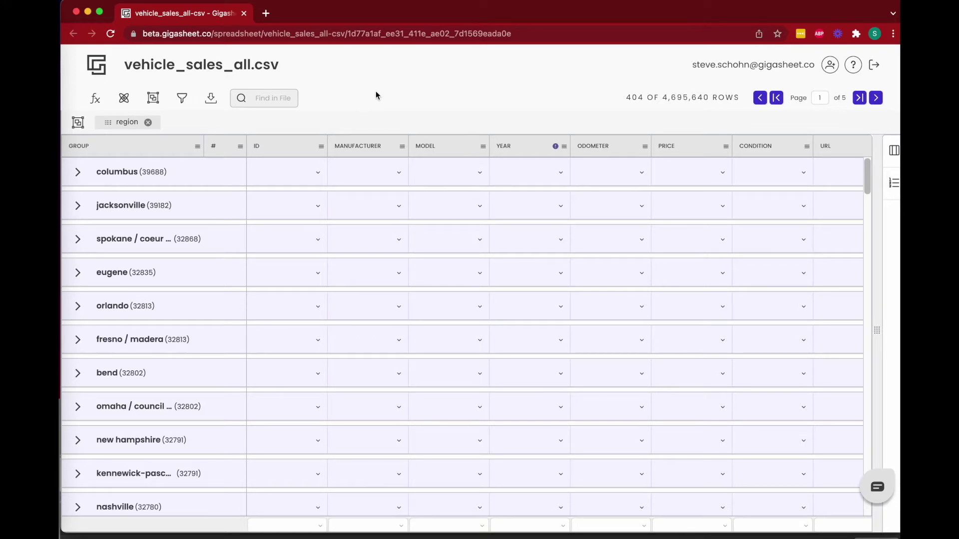
double_click(632, 98)
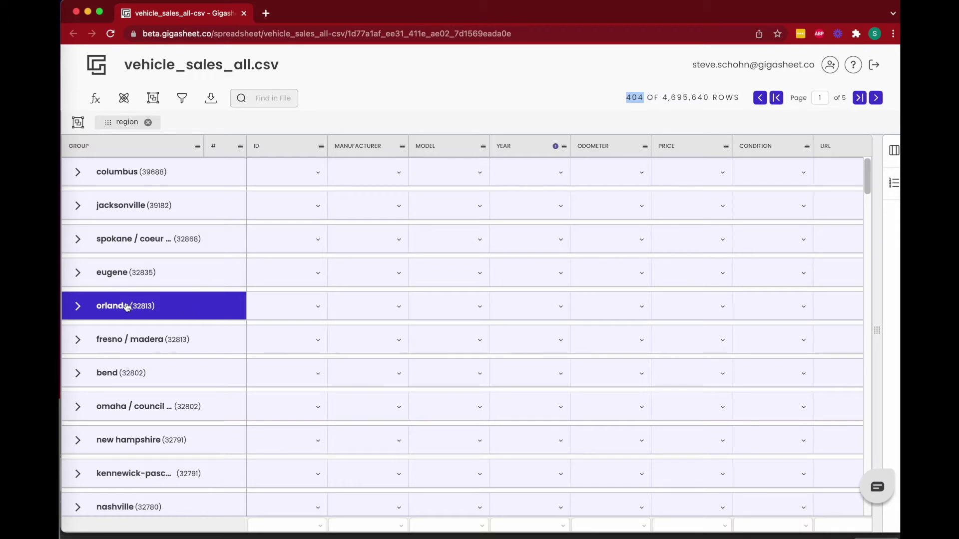
Expand the orlando group to inspect its rows, then collapse it again
click(78, 307)
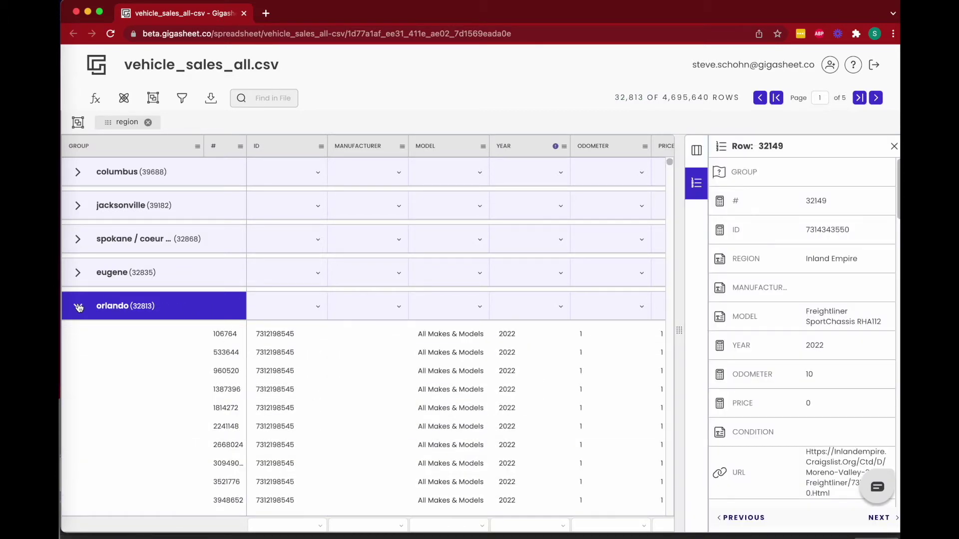
click(894, 148)
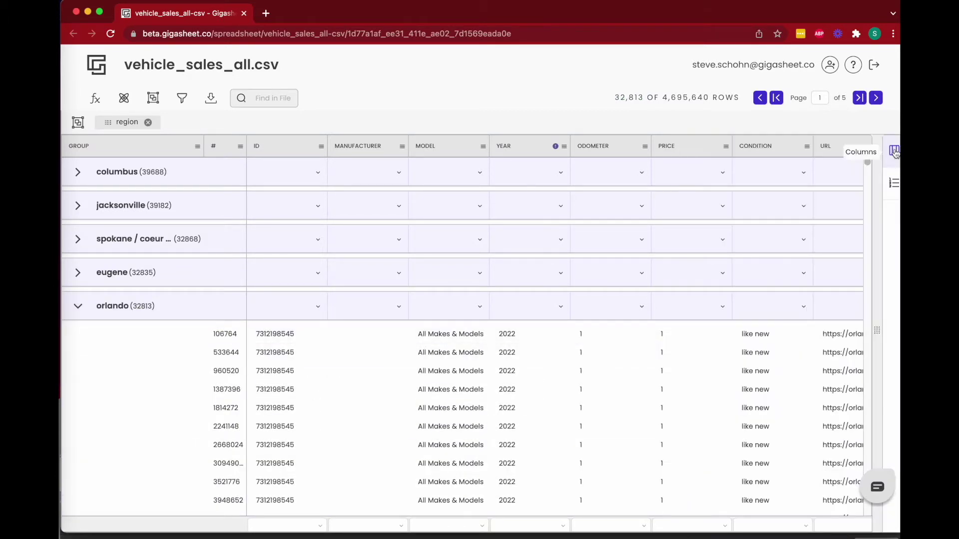
scroll(700, 396, down, 3)
scroll(701, 395, down, 6)
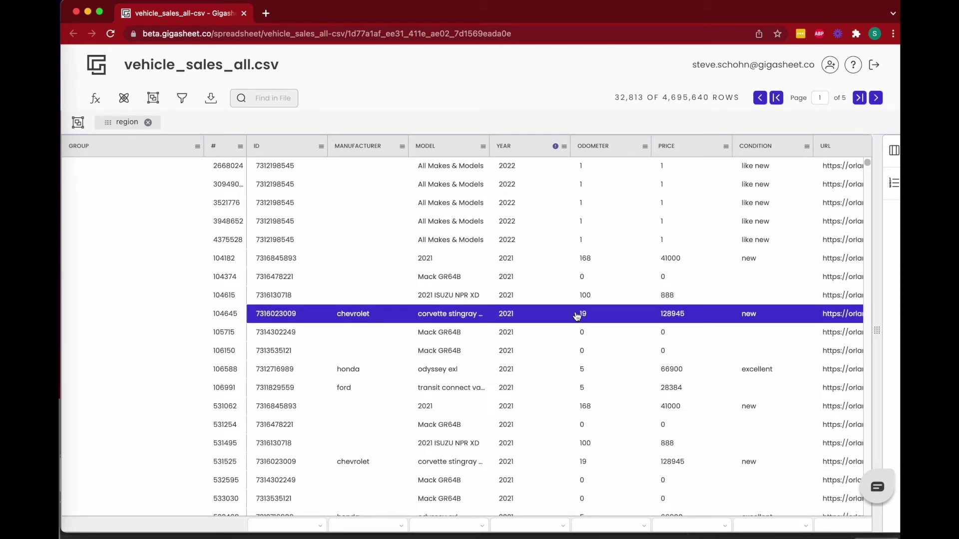
scroll(576, 316, up, 5)
click(83, 307)
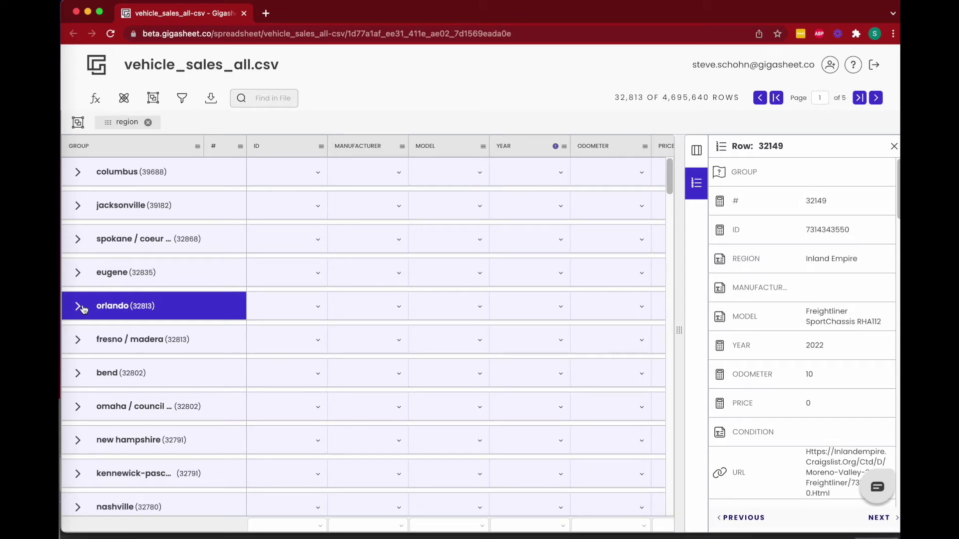
Add manufacturer as a second grouping level and browse columbus's ford, chevrolet and toyota subgroups
click(399, 146)
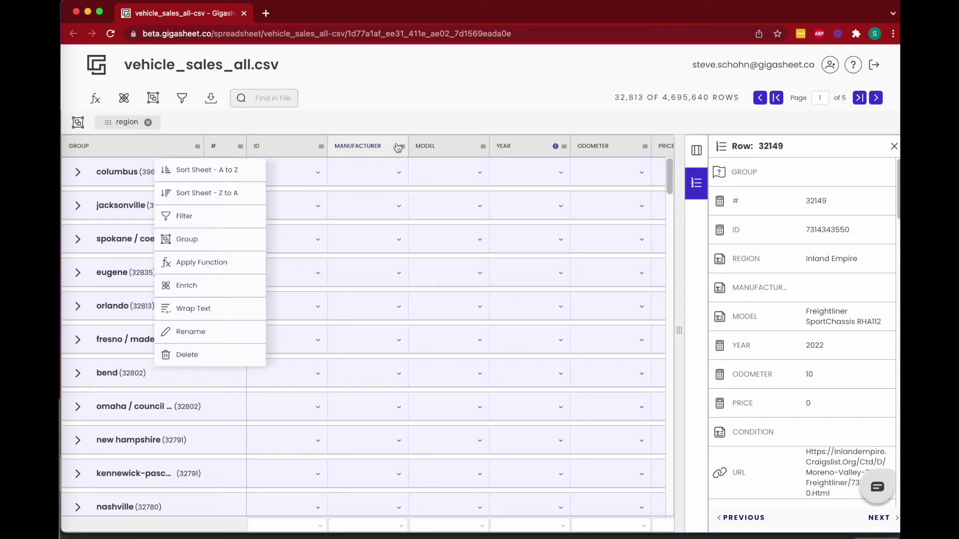
click(214, 238)
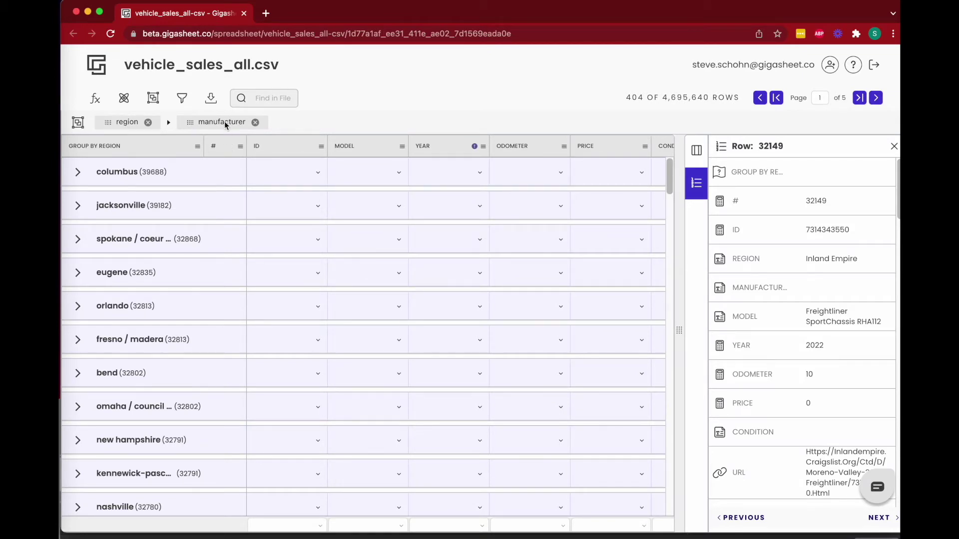
click(217, 175)
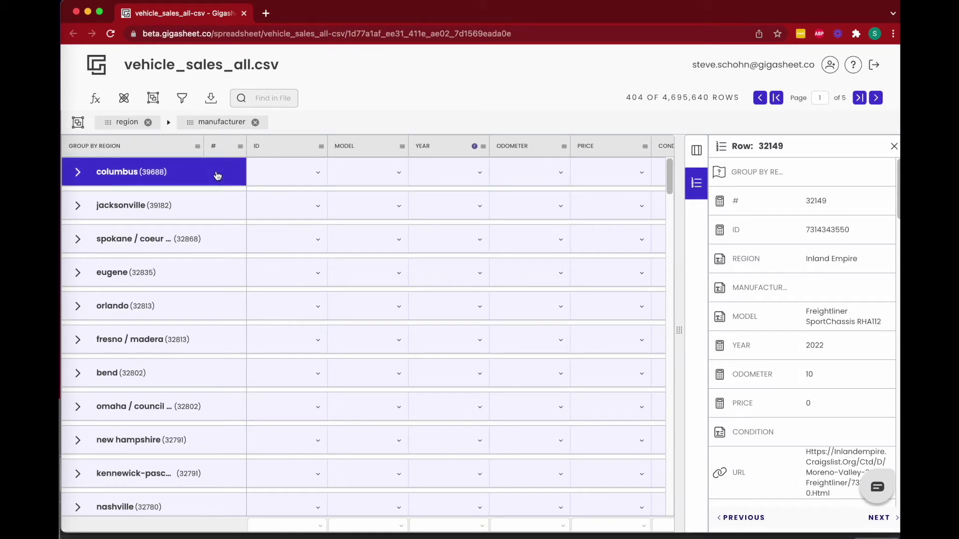
click(76, 174)
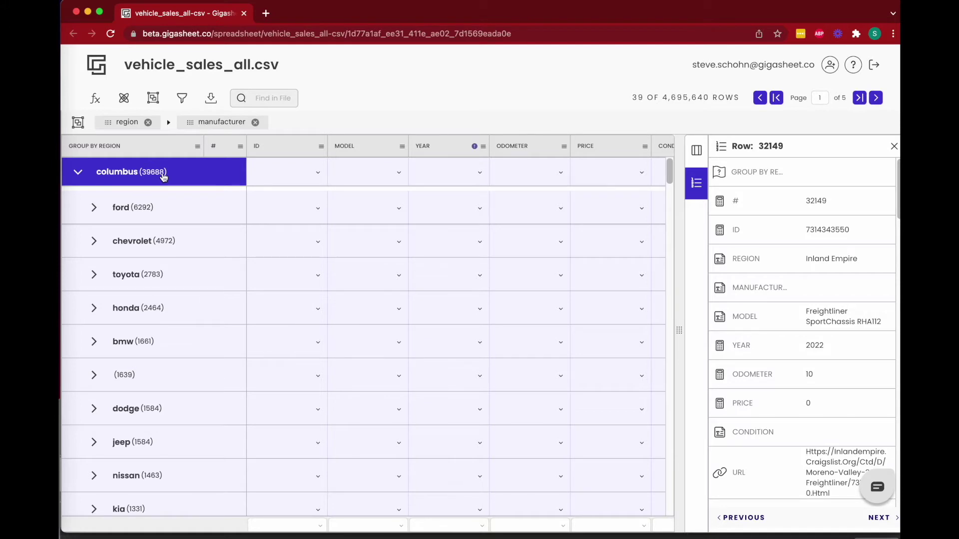
click(150, 210)
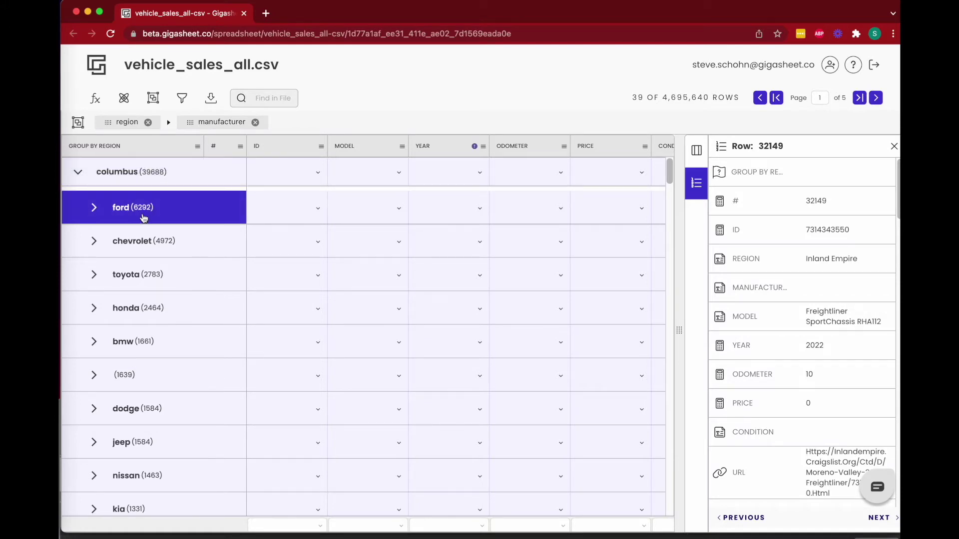
click(173, 240)
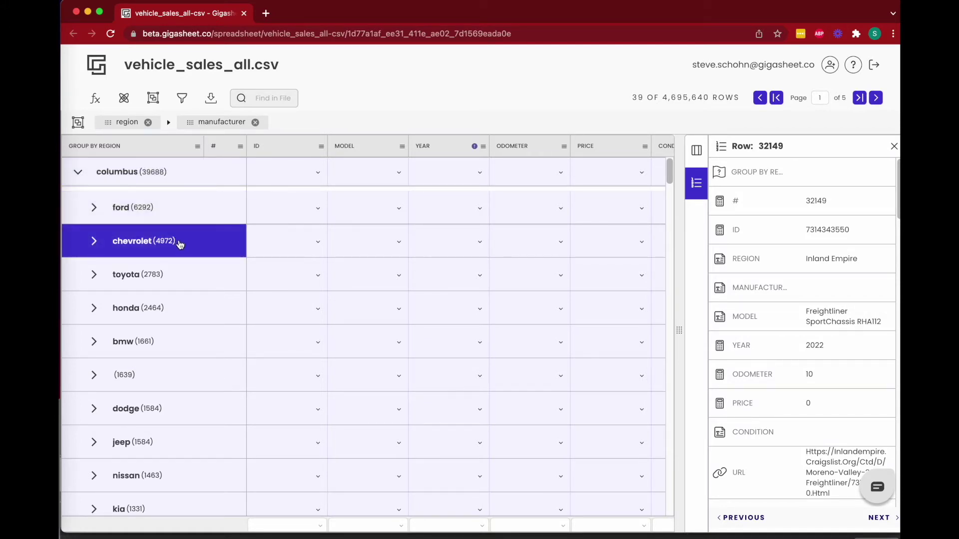
click(182, 275)
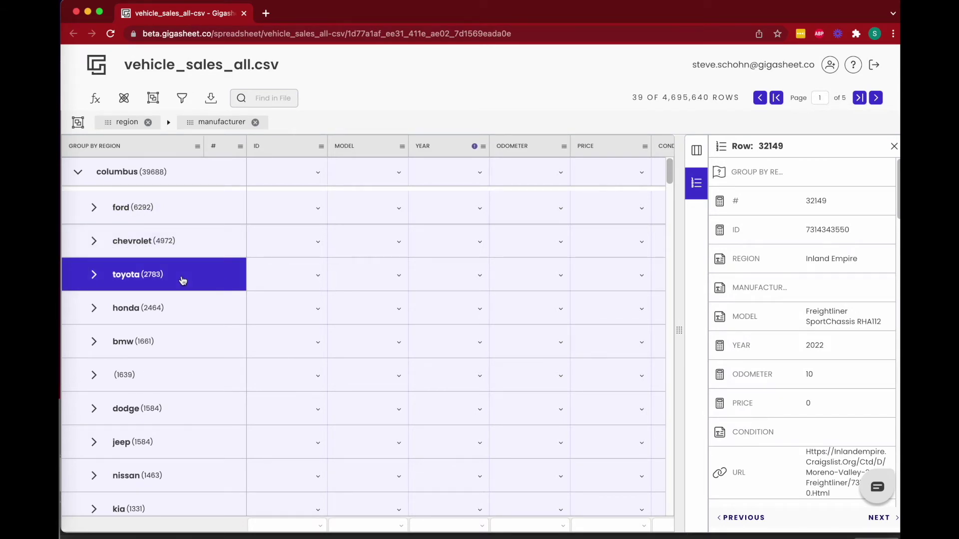
click(125, 173)
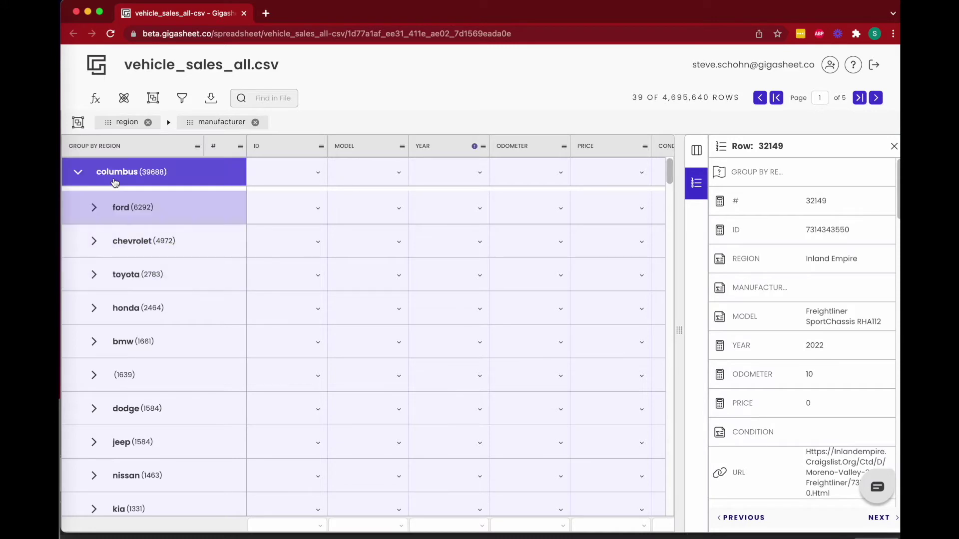
click(79, 175)
Expand orlando's toyota subgroup to list its 3,905 vehicles
click(79, 307)
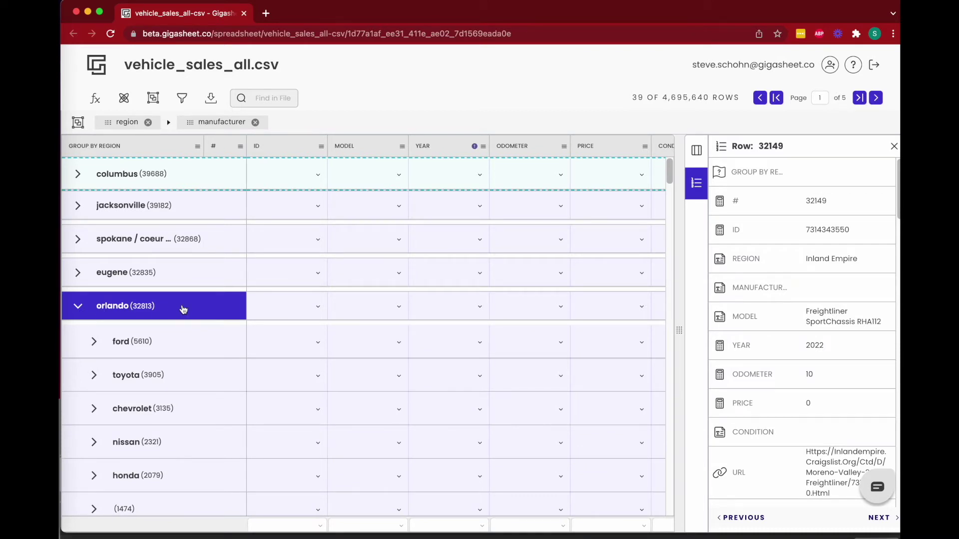
scroll(183, 309, down, 2)
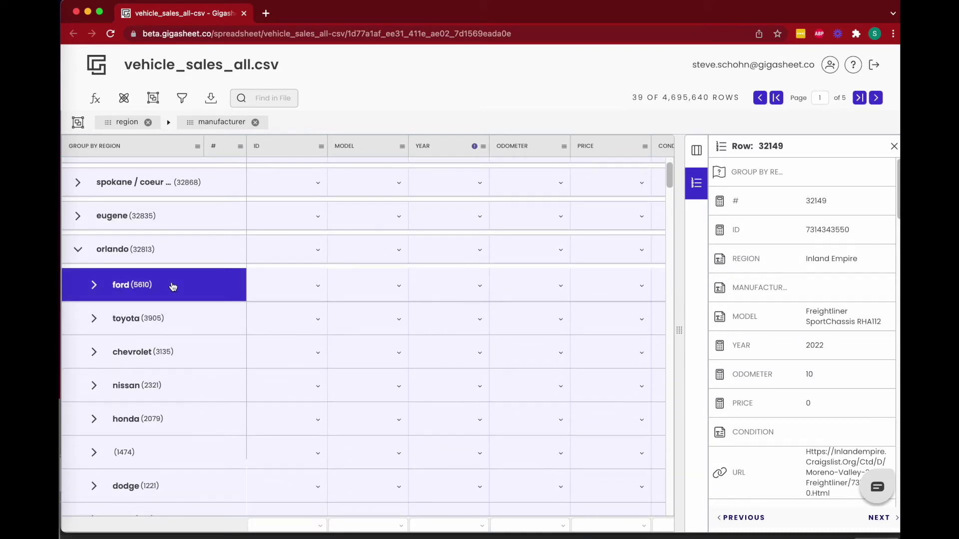
click(180, 314)
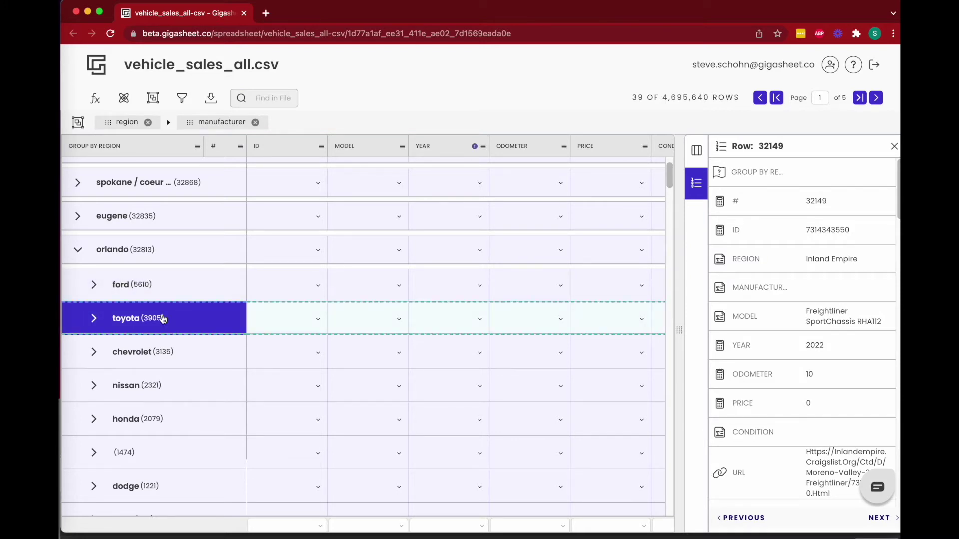
click(93, 321)
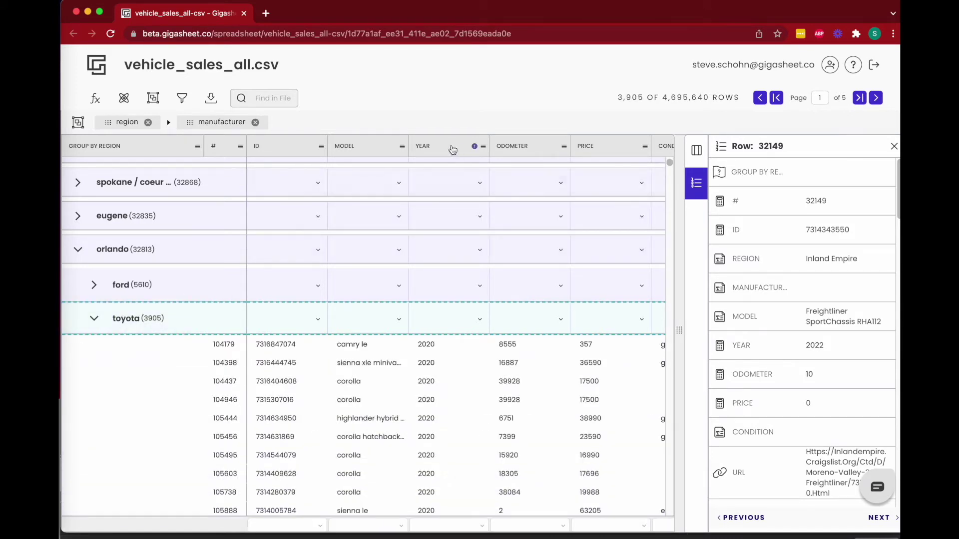
click(453, 149)
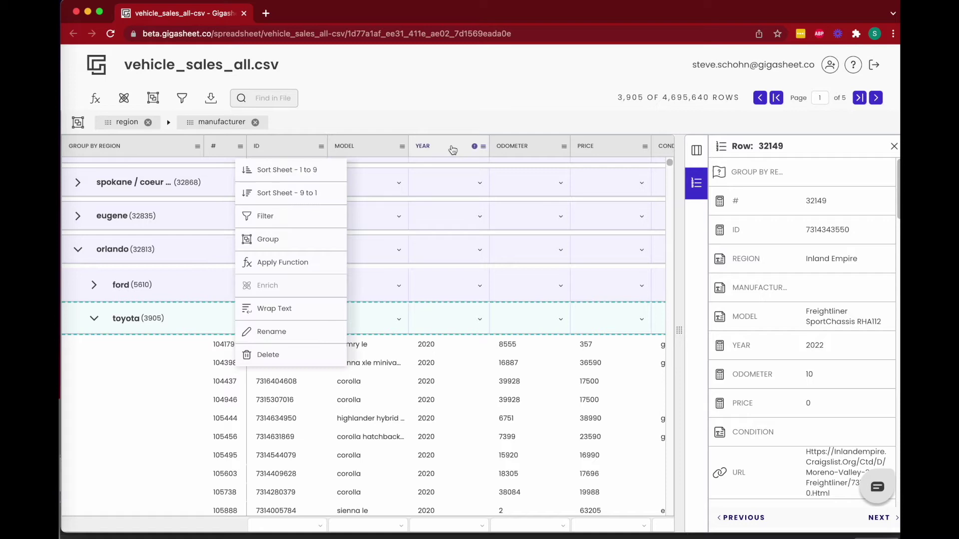
Add year as a third grouping level and collapse the orlando group
click(297, 235)
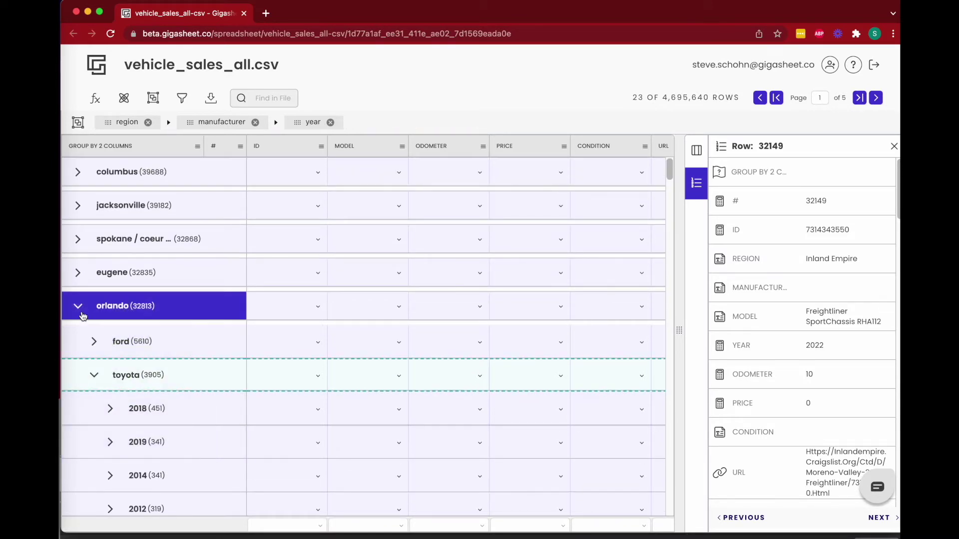
click(83, 316)
scroll(83, 449, down, 1)
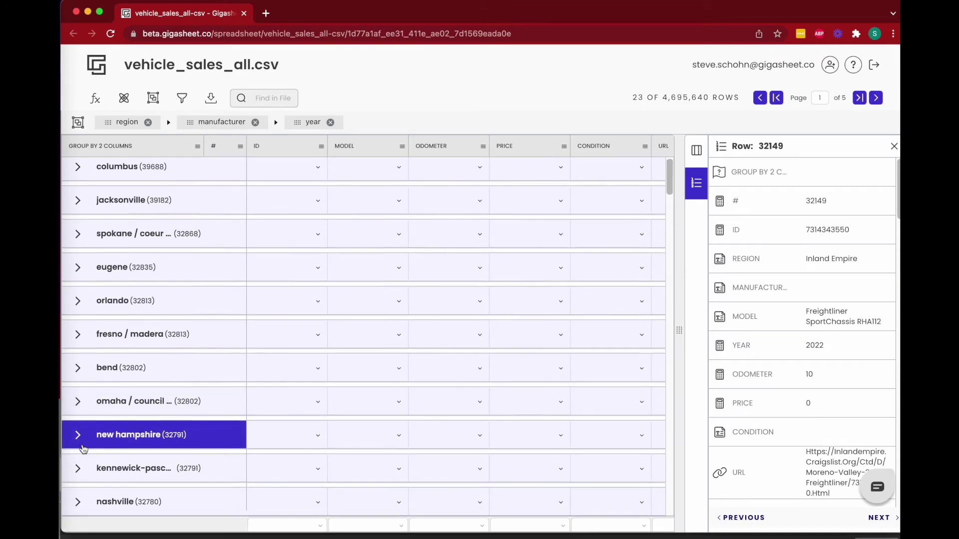
scroll(84, 449, down, 3)
Expand nashville's nissan 2017 group to show its 297 listings
click(78, 407)
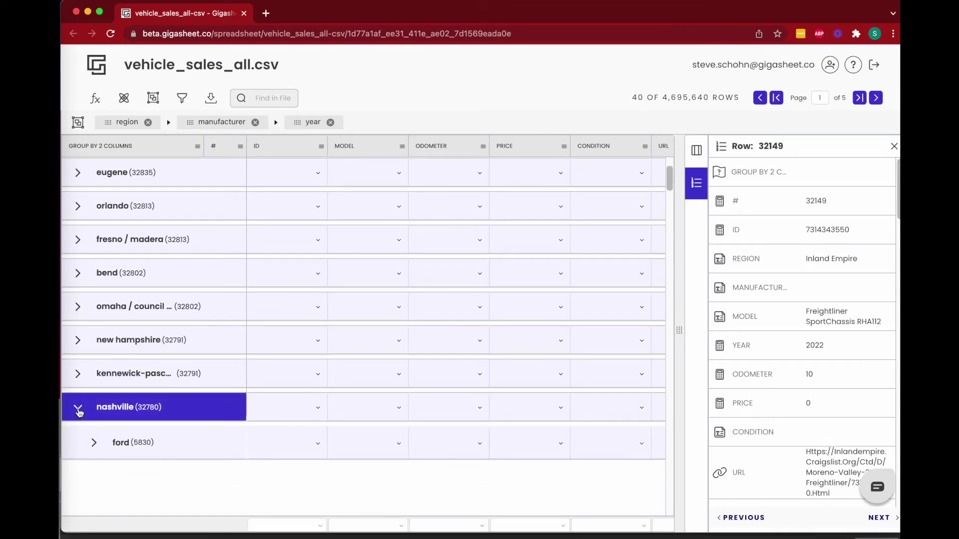
scroll(79, 411, down, 5)
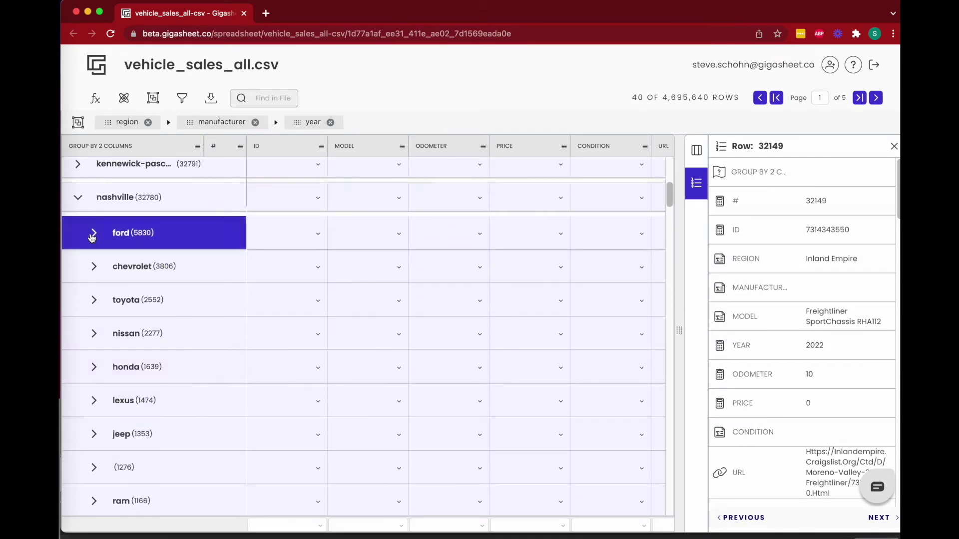
click(94, 336)
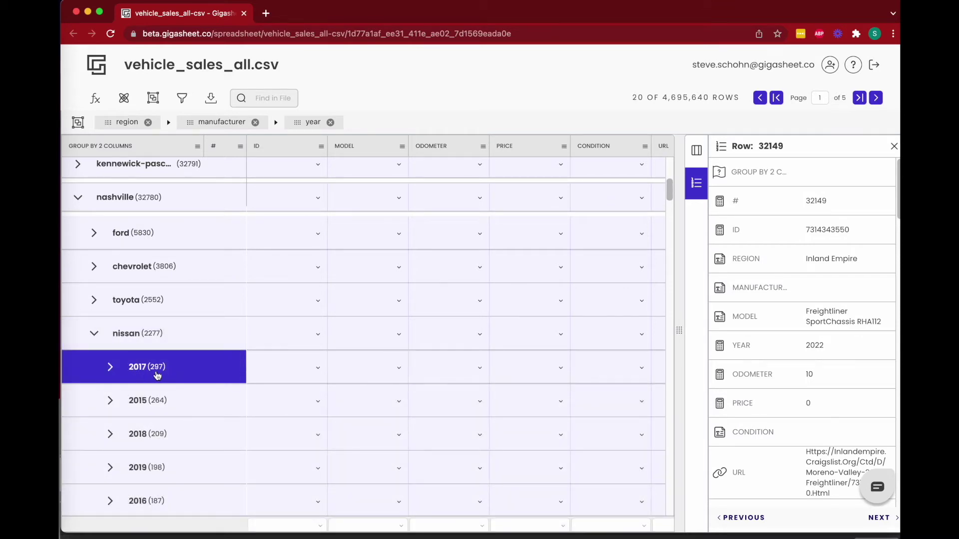
click(110, 368)
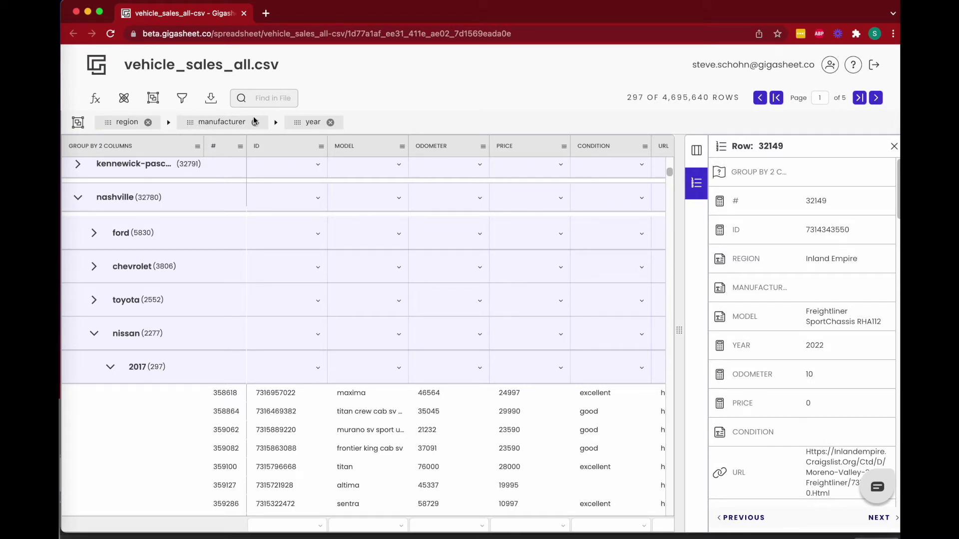
Move manufacturer ahead of region in the grouping and expand toyota's hawaii group (5,456) into years
drag(186, 117, 98, 126)
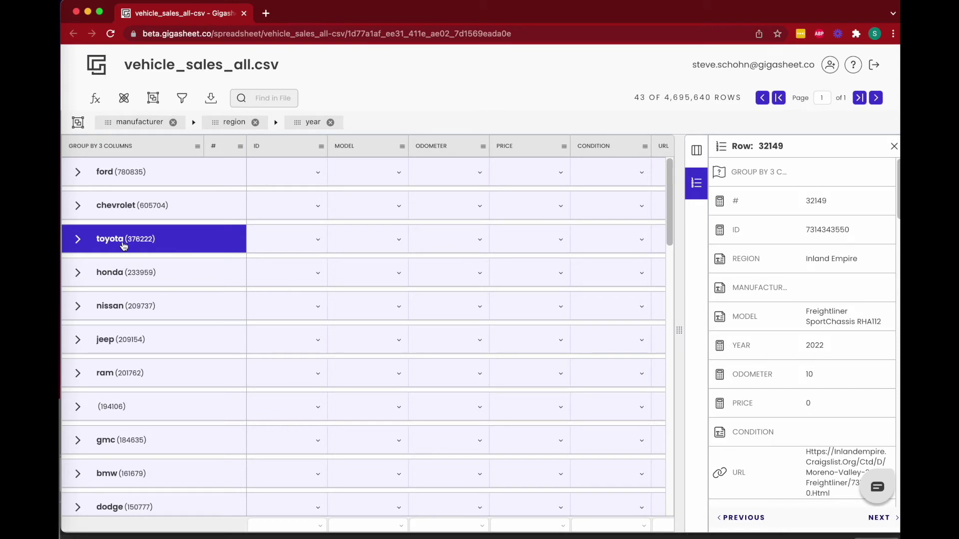
click(78, 242)
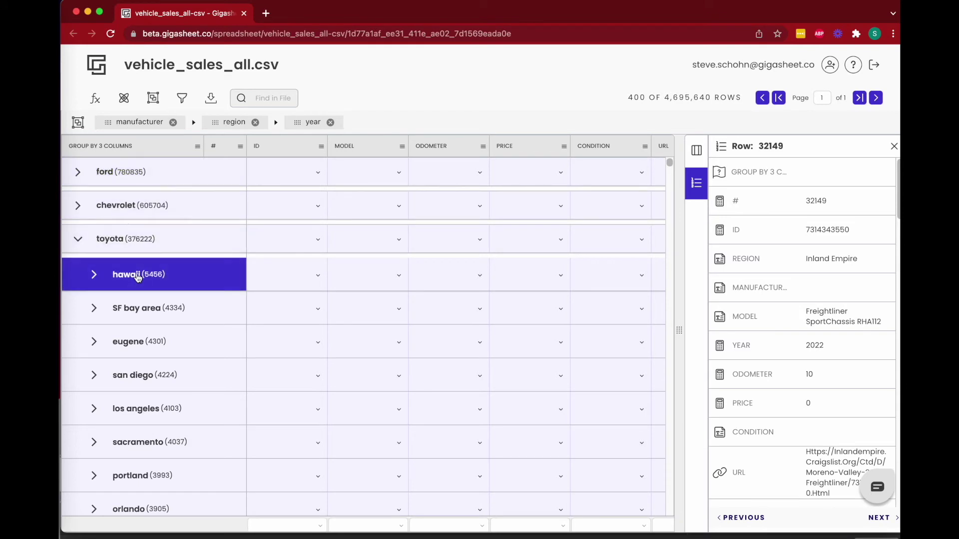
click(95, 277)
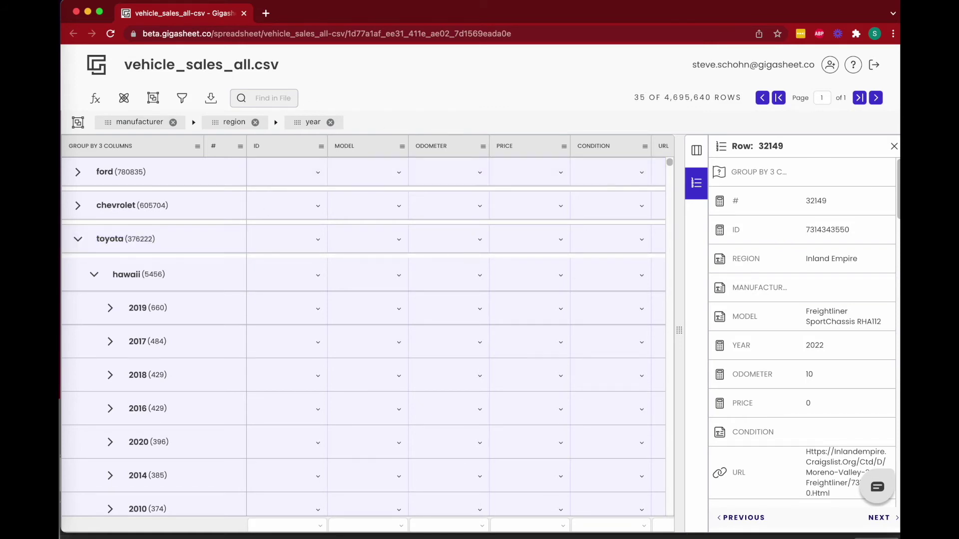
click(894, 146)
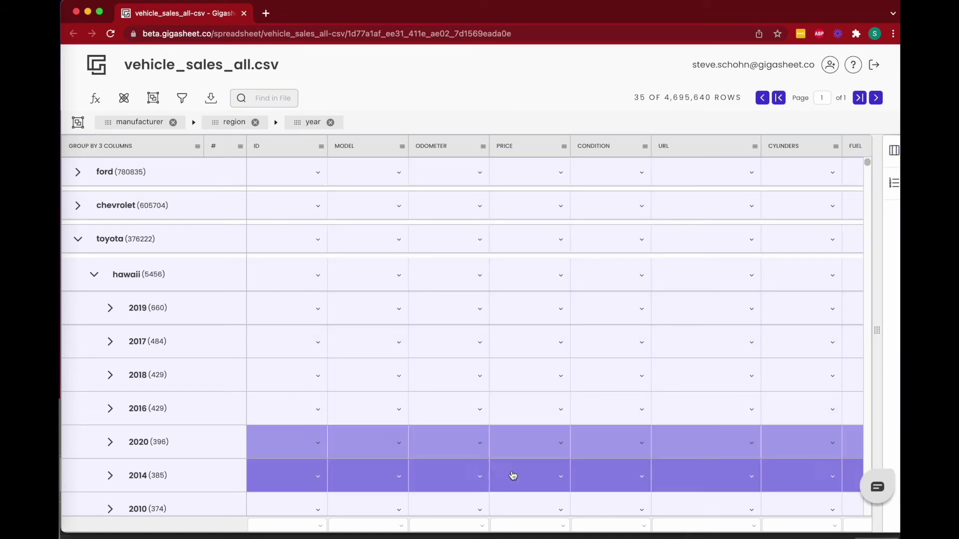
Set the ODOMETER footer aggregate to Median and the PRICE footer aggregate to Average
click(486, 527)
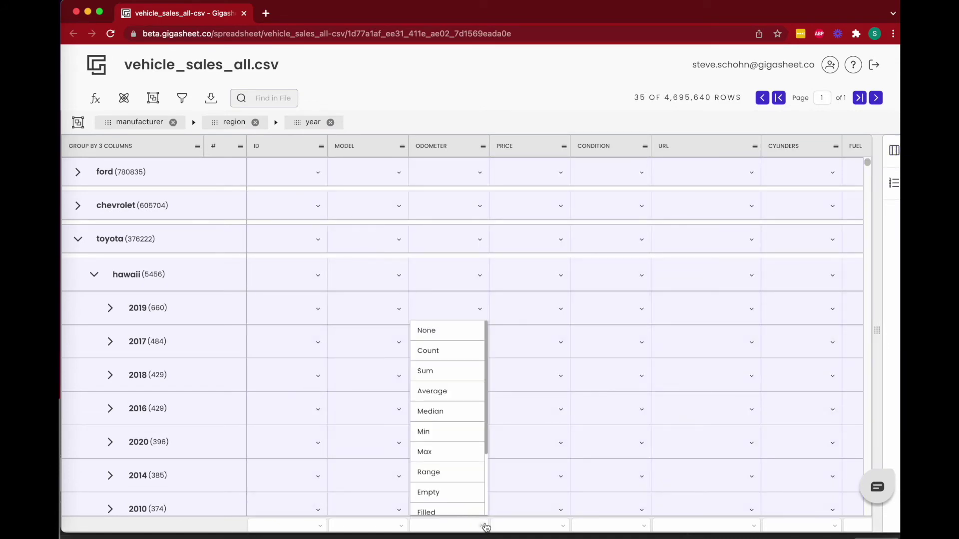
click(454, 413)
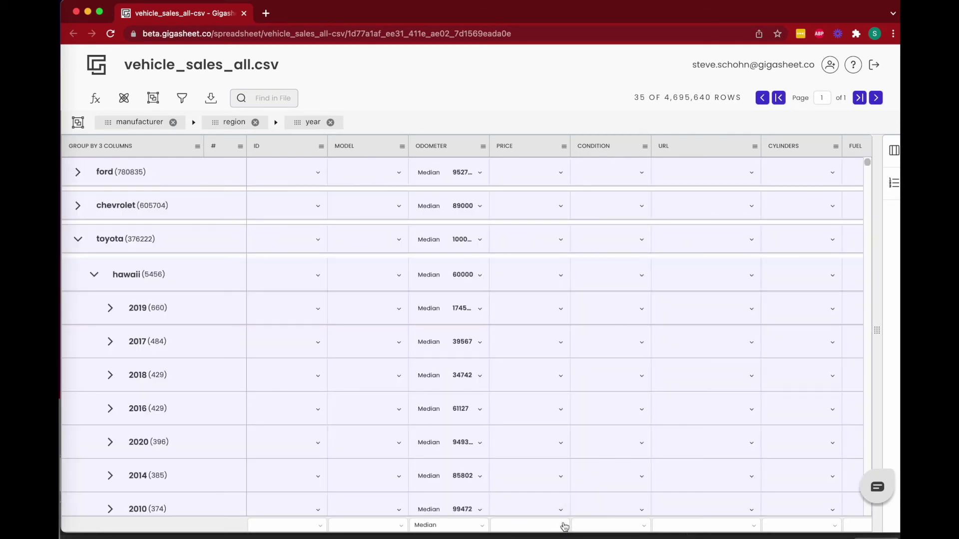
click(564, 526)
click(537, 399)
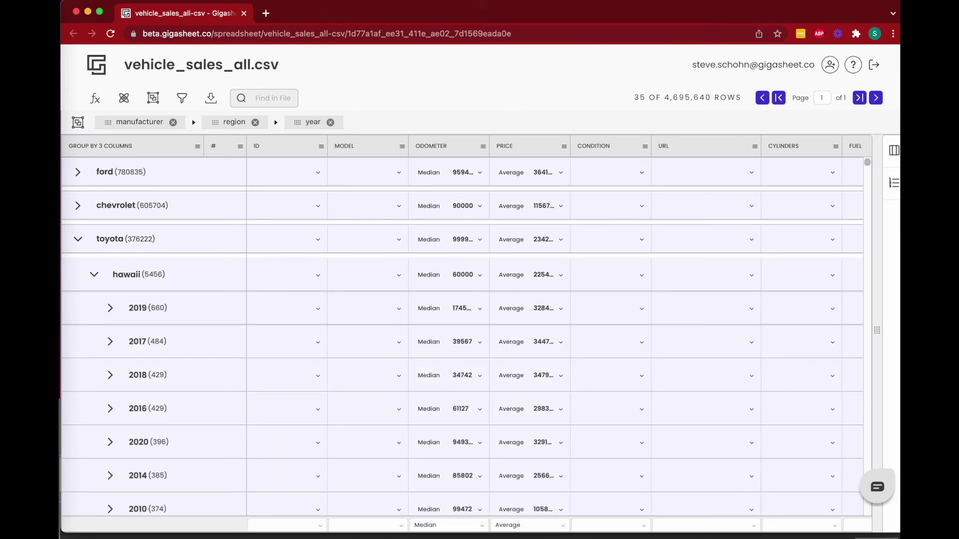
Check the aggregates on the chevrolet, toyota, hawaii and 2017 group rows, then collapse toyota
click(459, 211)
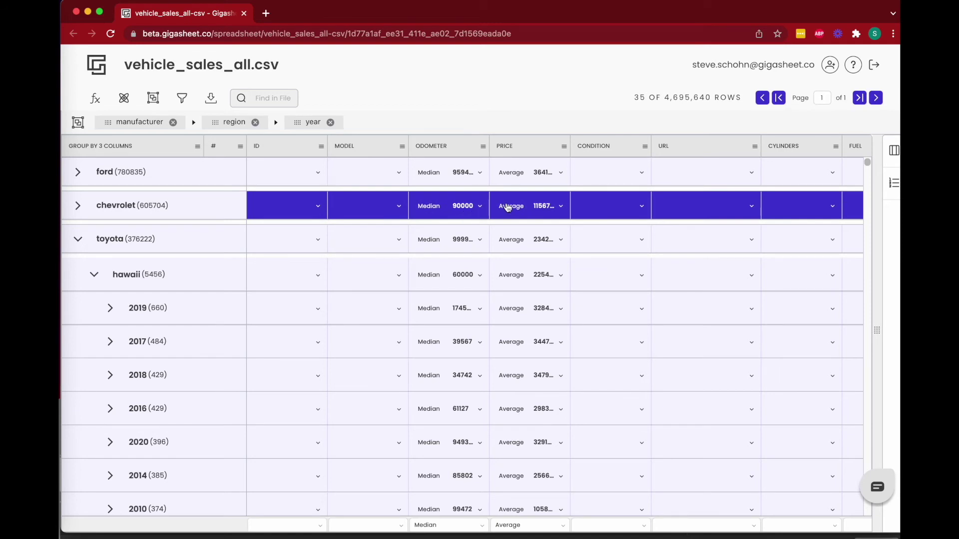
click(484, 239)
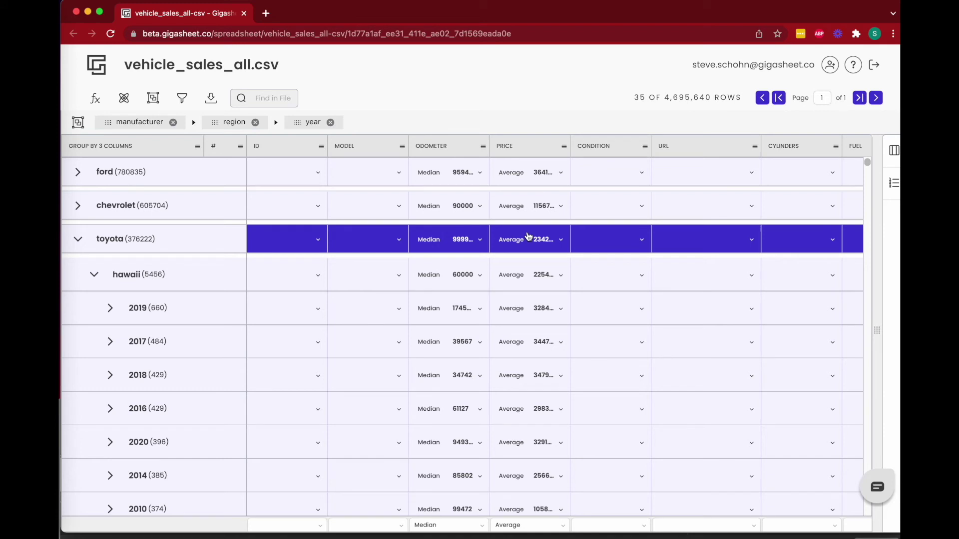
click(517, 279)
click(349, 353)
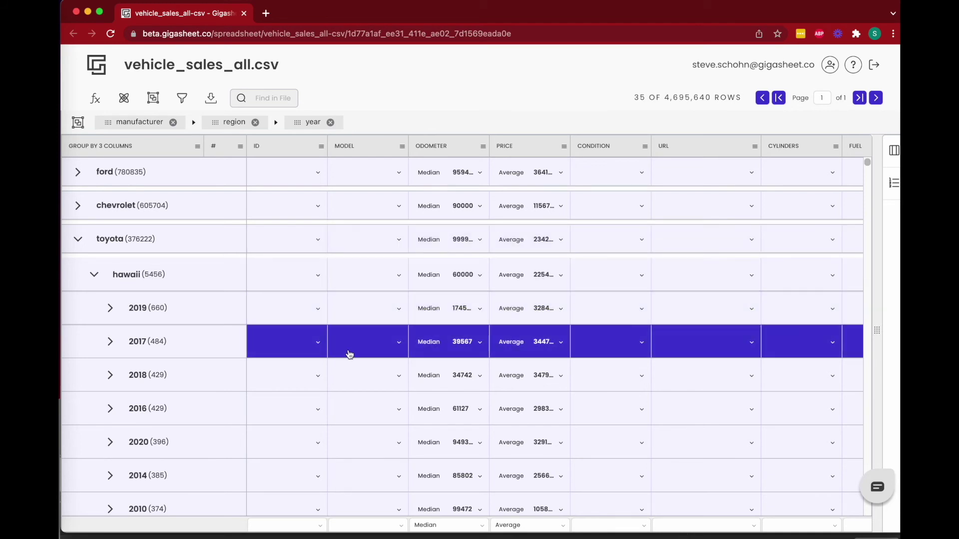
click(77, 239)
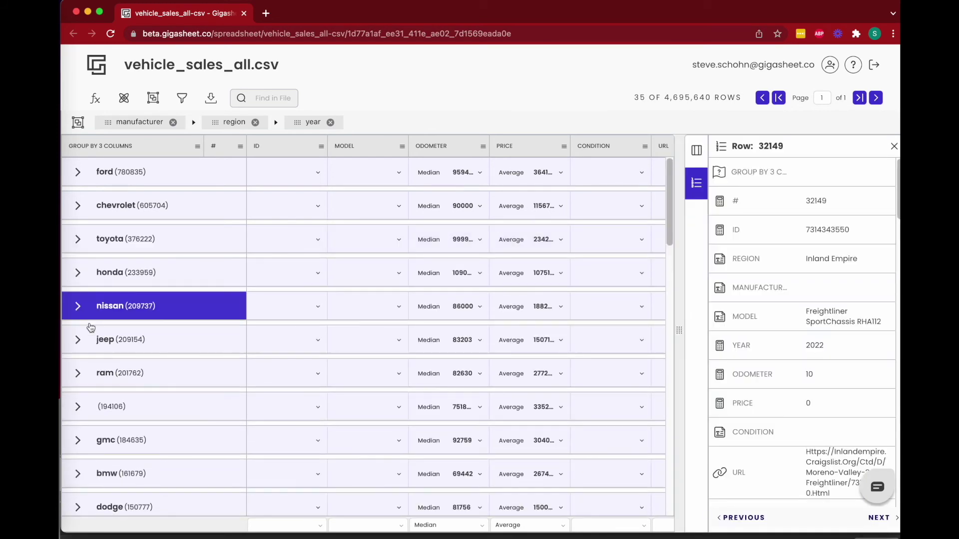
Expand nissan's jacksonville region group (2,321) into its year groups
click(76, 310)
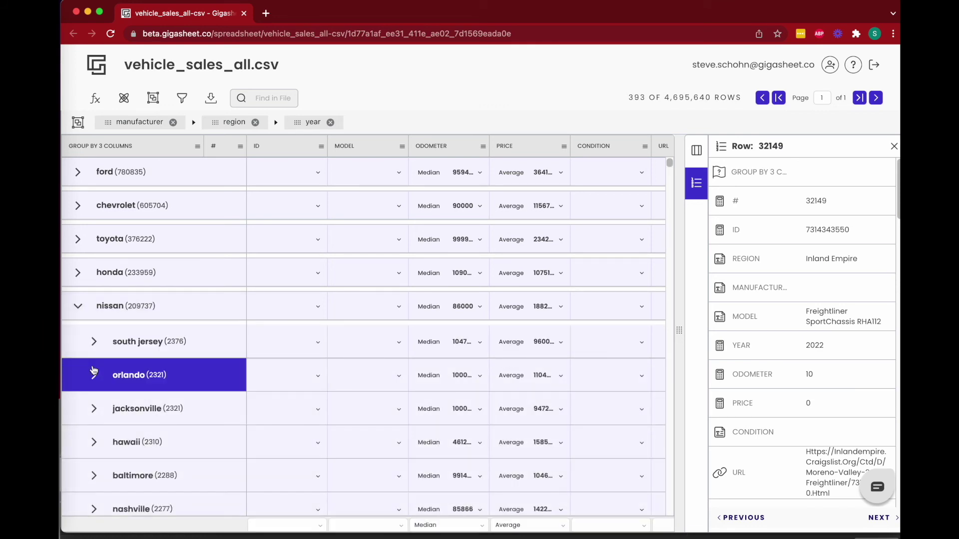
click(95, 407)
scroll(100, 406, down, 2)
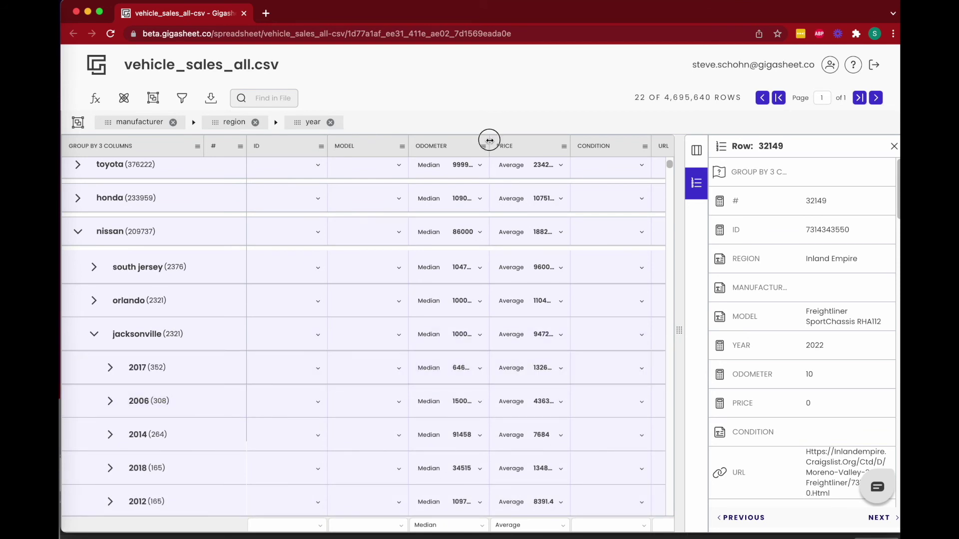
Widen the ODOMETER and PRICE columns, close the detail panel, and highlight the 4,695,640 row total
drag(488, 141, 515, 140)
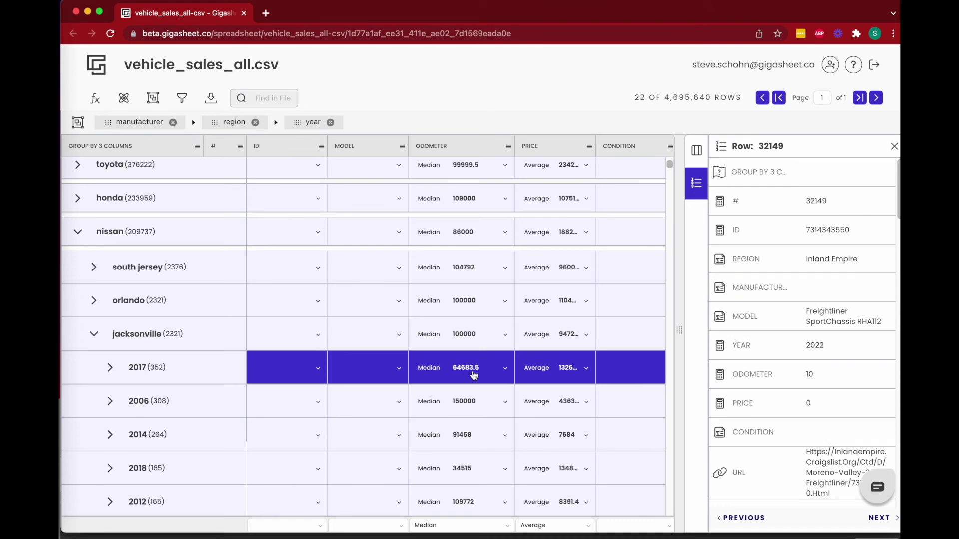
drag(595, 137, 617, 139)
click(894, 146)
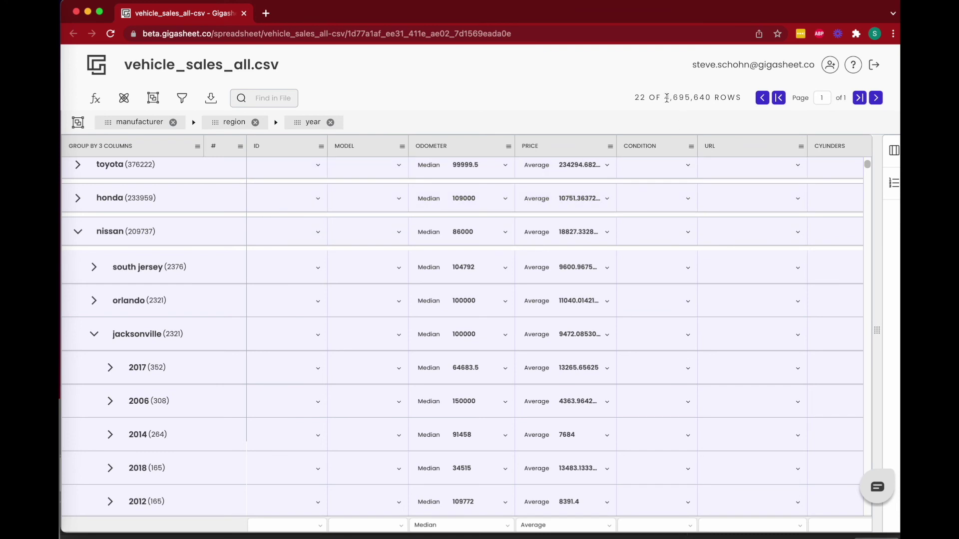
drag(665, 98, 744, 111)
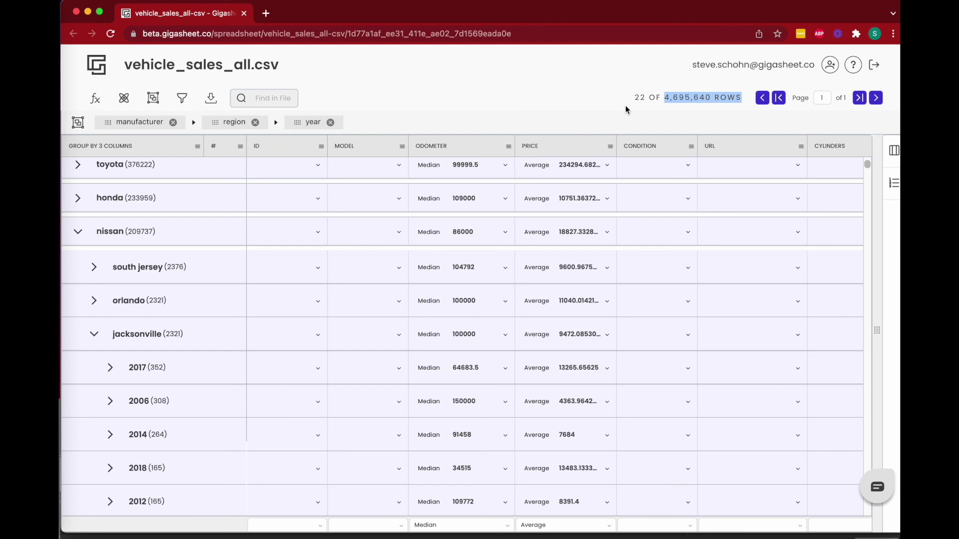
click(641, 100)
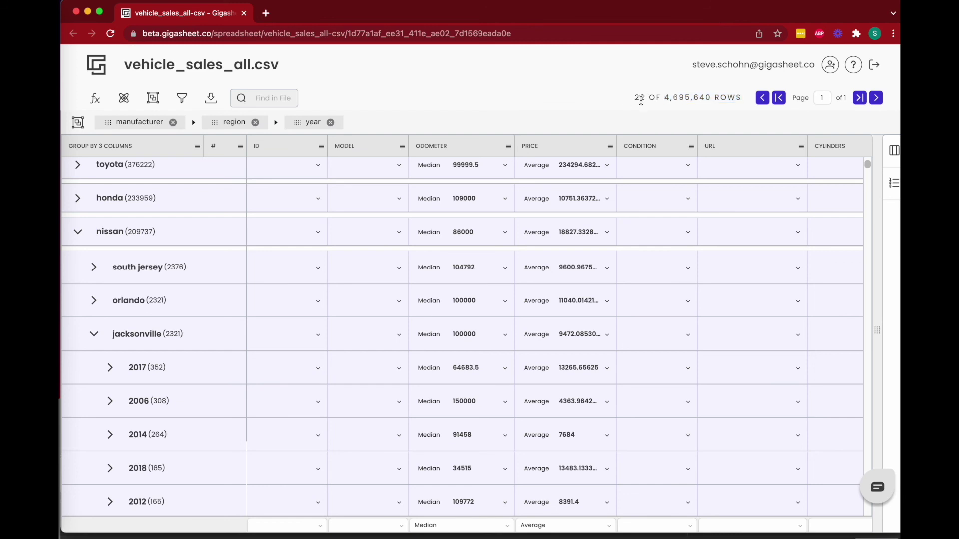